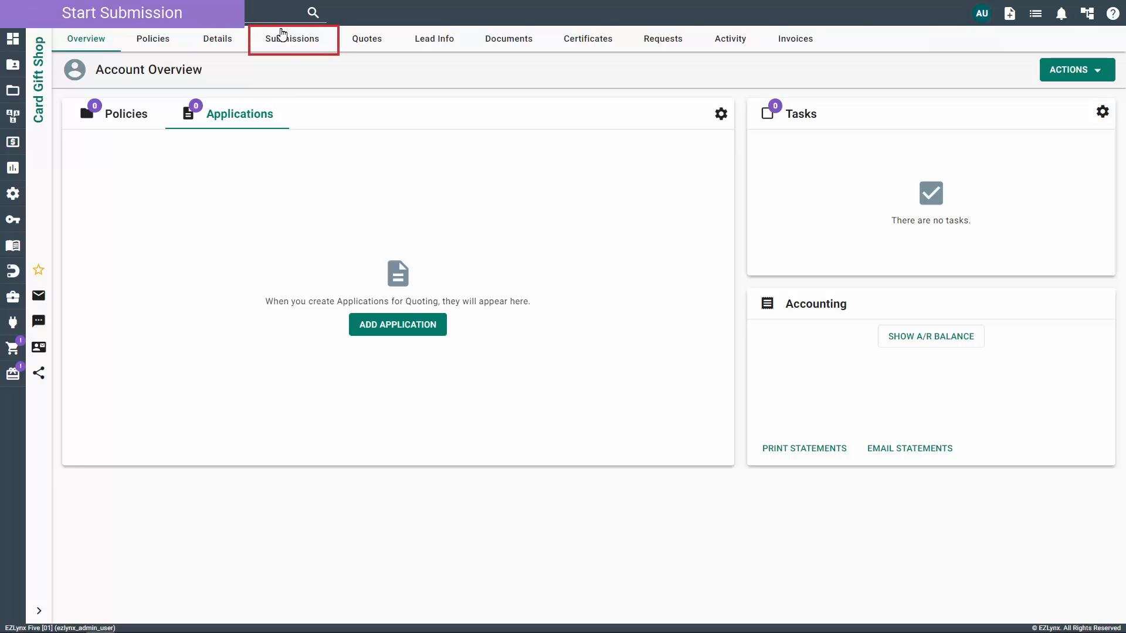
Create a submission titled "Card Gift Shop - BOP and WC" for TX, NAICS 453220, effective 10/20/2023, quote due 10/9/2023, and save its details.
click(292, 45)
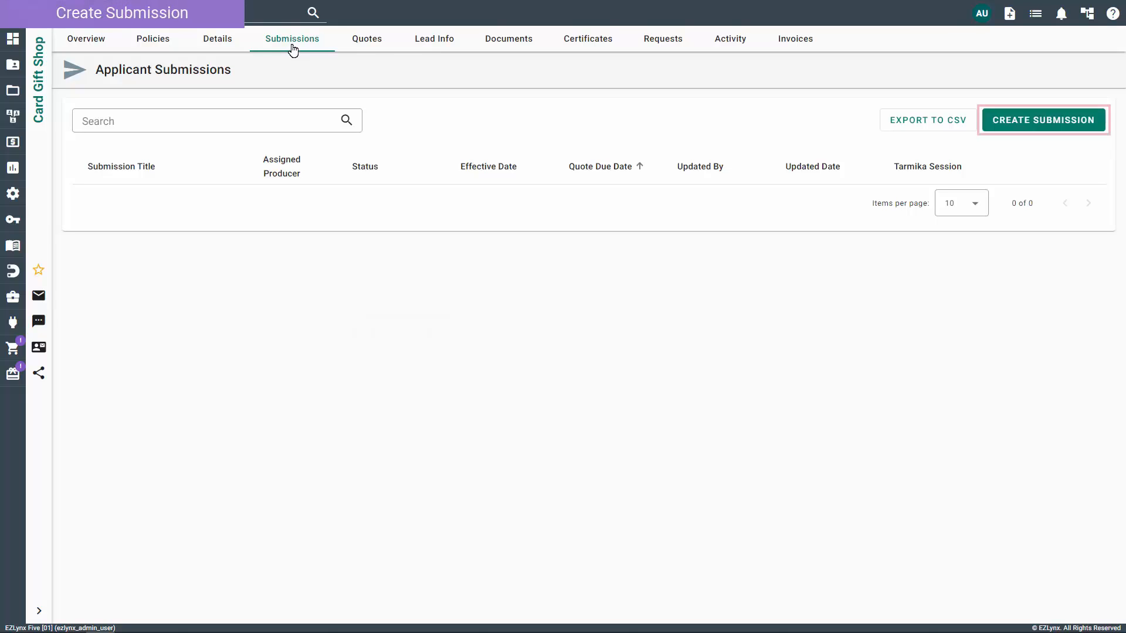
click(1030, 126)
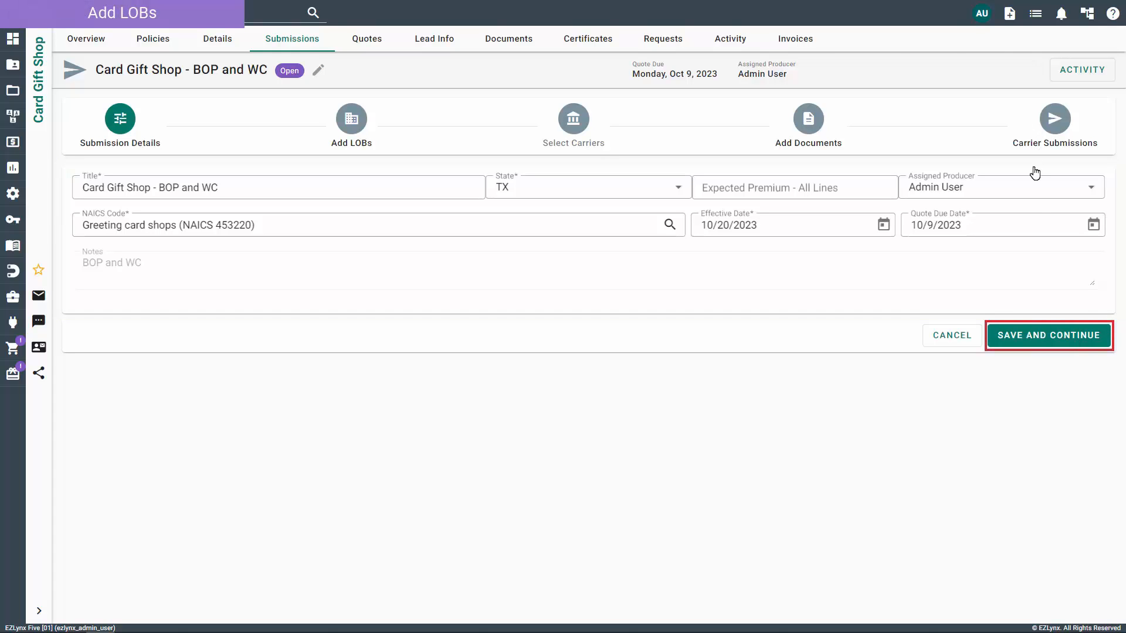
click(1035, 340)
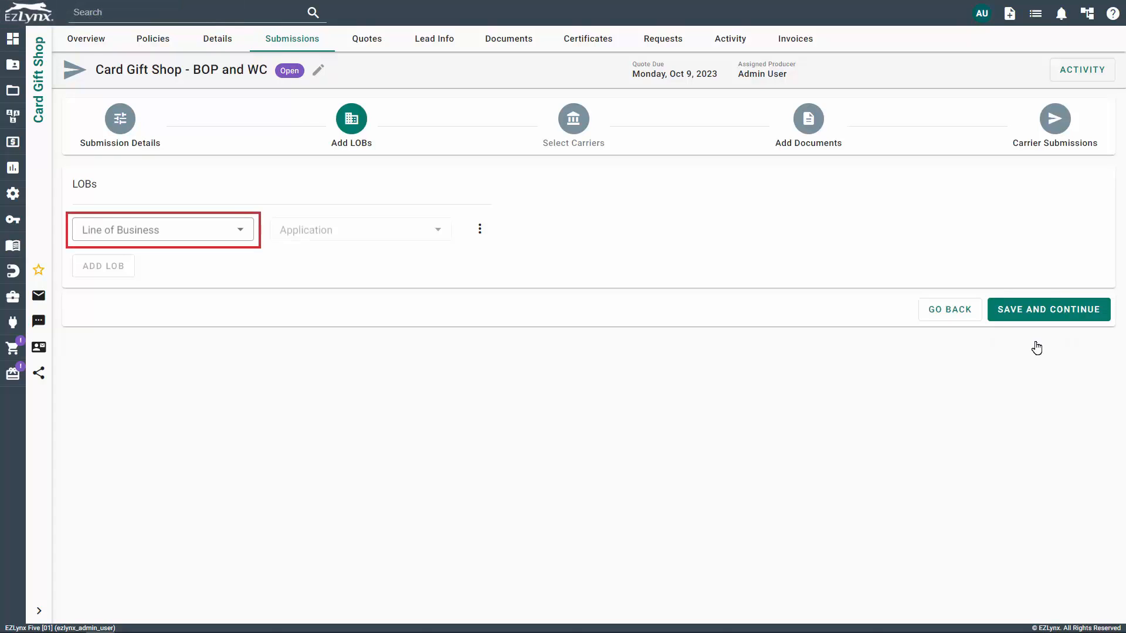
Add the Business Owners Policy and Workers comp lines of business, and switch to Tarmika for quoting.
click(239, 232)
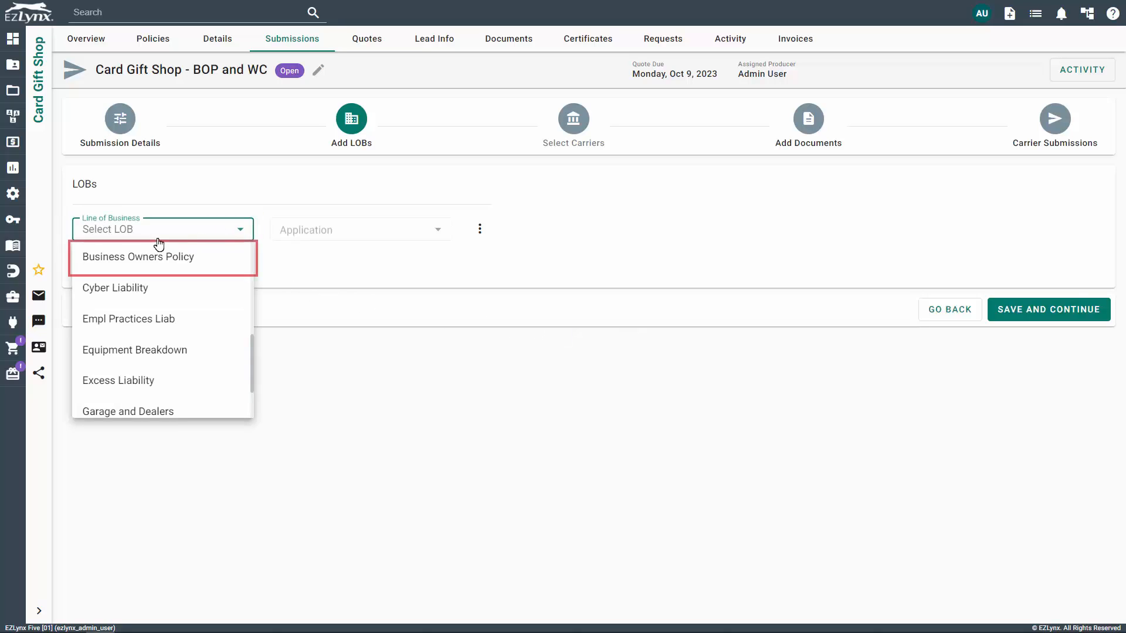
click(123, 260)
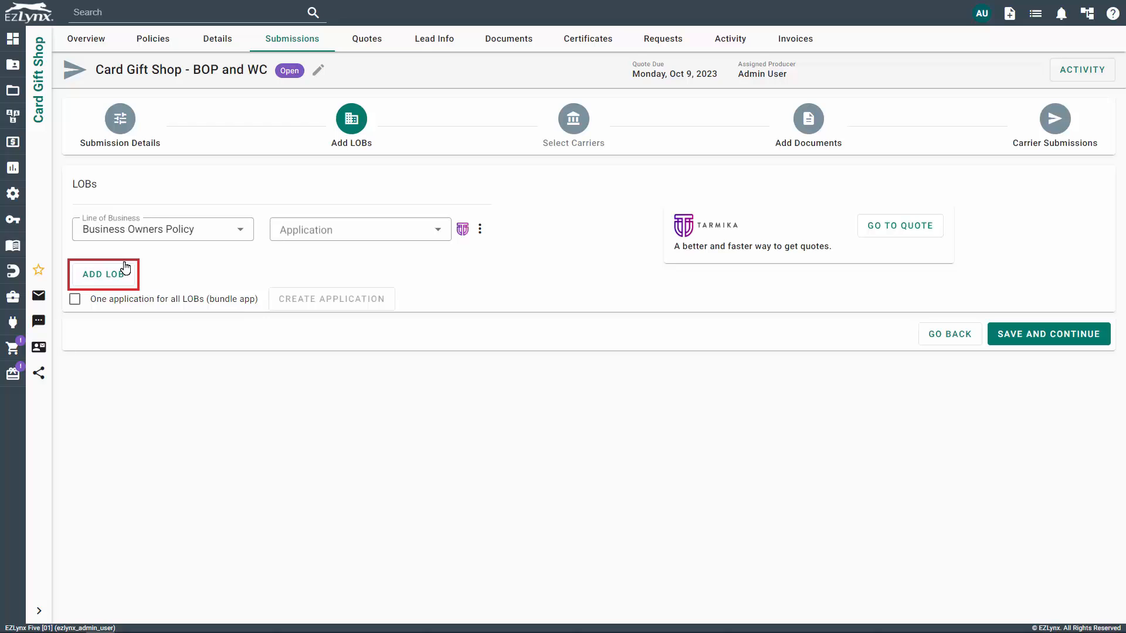
click(80, 285)
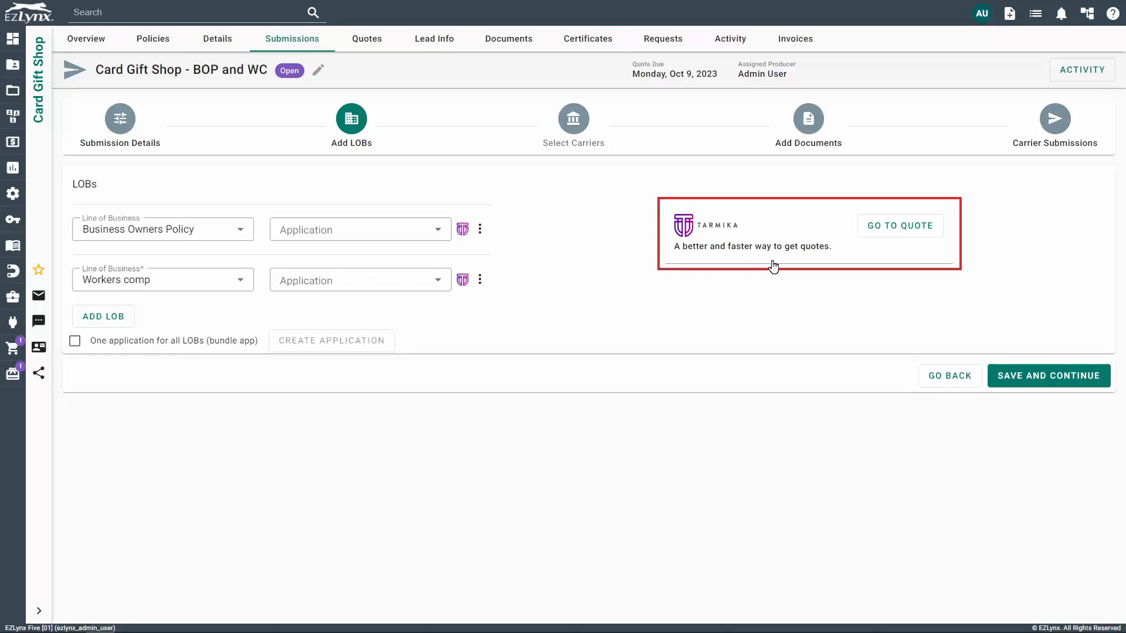
click(896, 230)
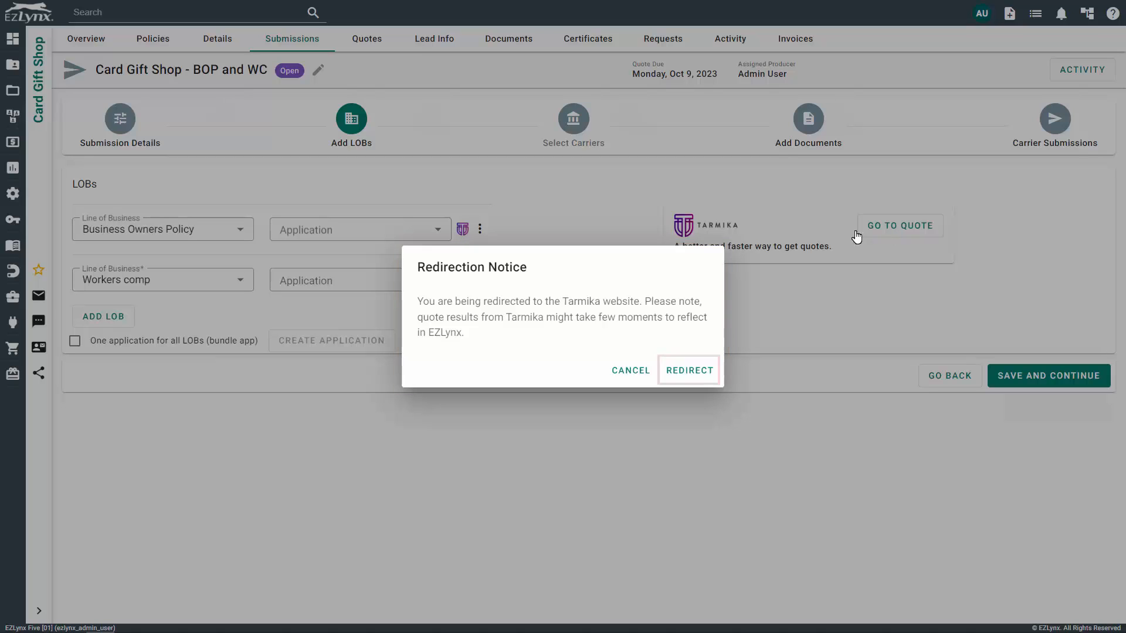
click(685, 375)
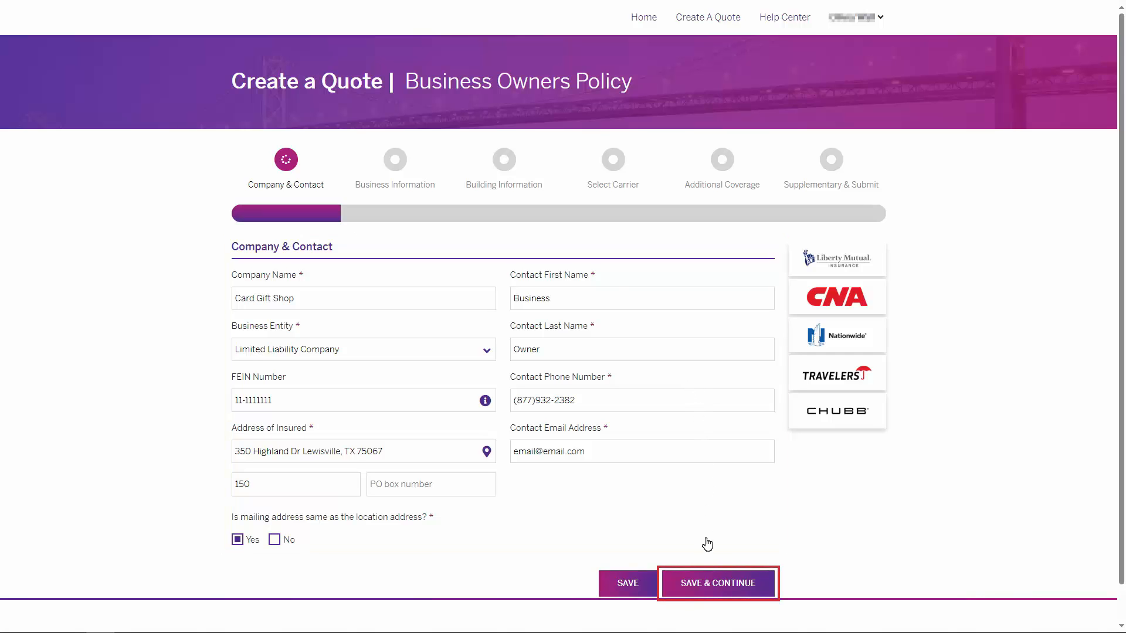
Complete and save the quote's company, business and building information, with 5 employees, $275,000 payroll, $2,000,000 revenue and Frame construction.
click(707, 583)
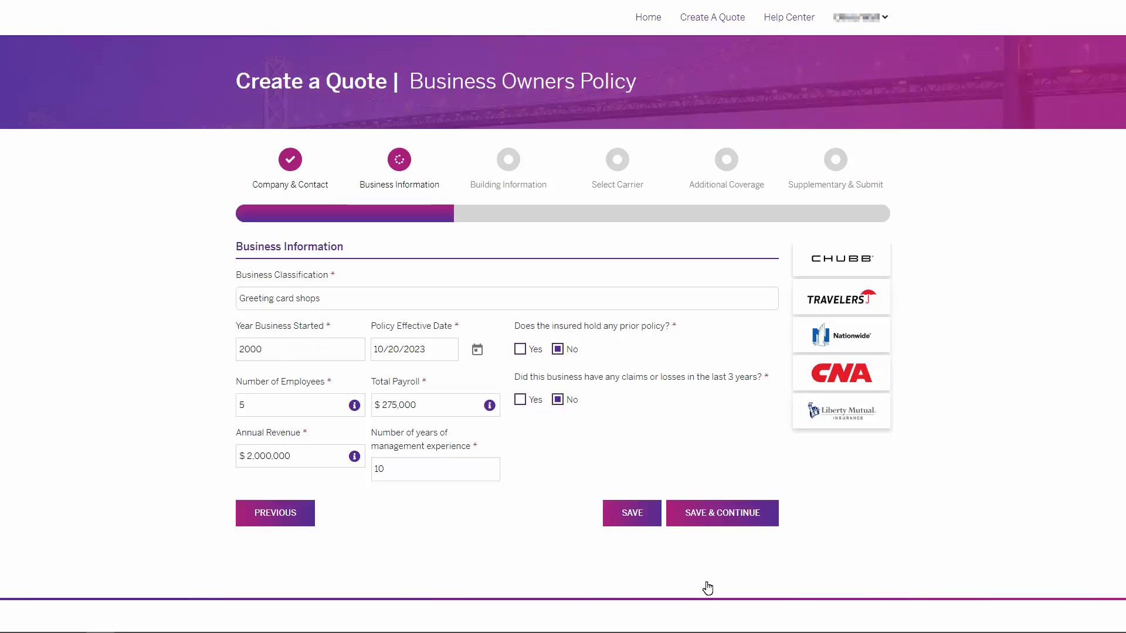
click(711, 519)
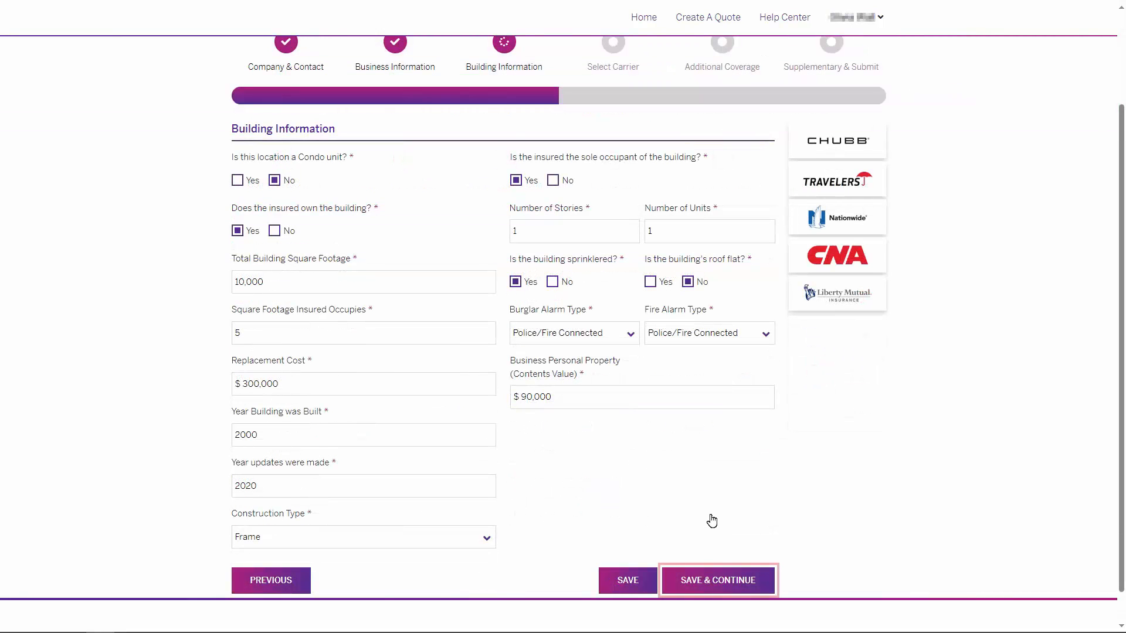
click(715, 582)
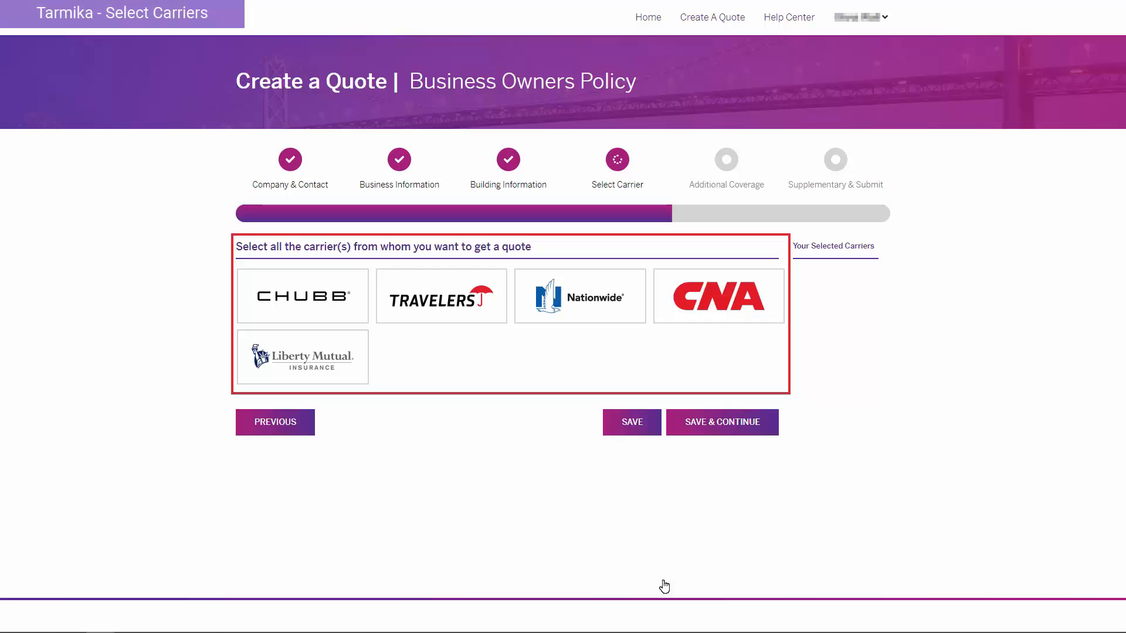
Select Chubb, Travelers, Nationwide, CNA and Liberty Mutual as carriers, and save additional coverage with $1,000,000/$2,000,000 liability limits and a $5,000 property deductible.
click(287, 305)
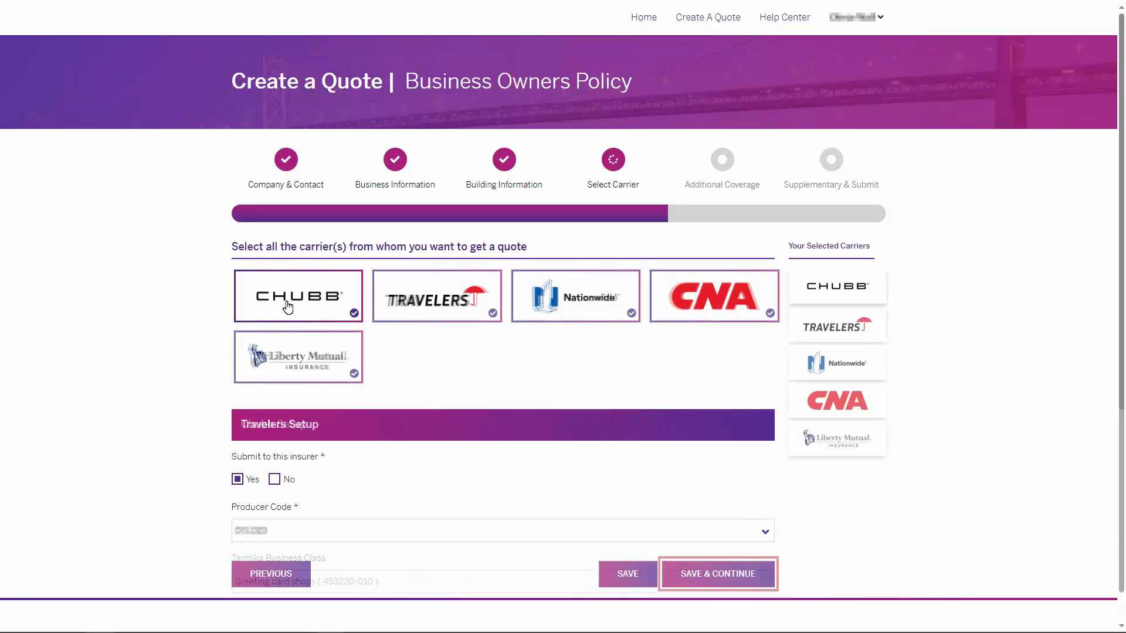
click(711, 573)
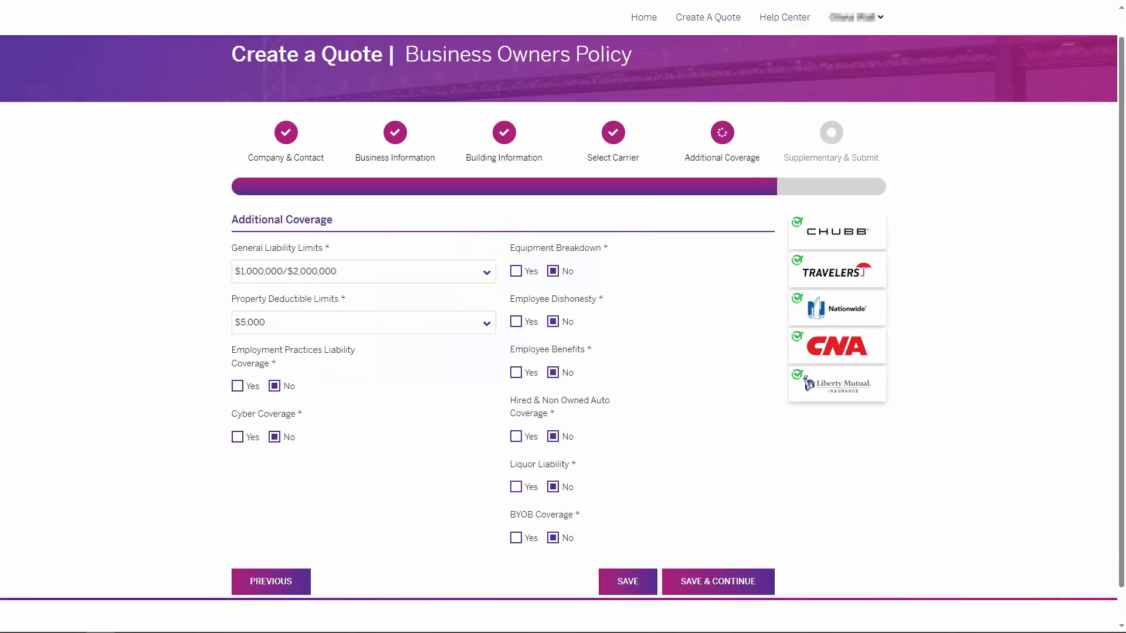
click(711, 579)
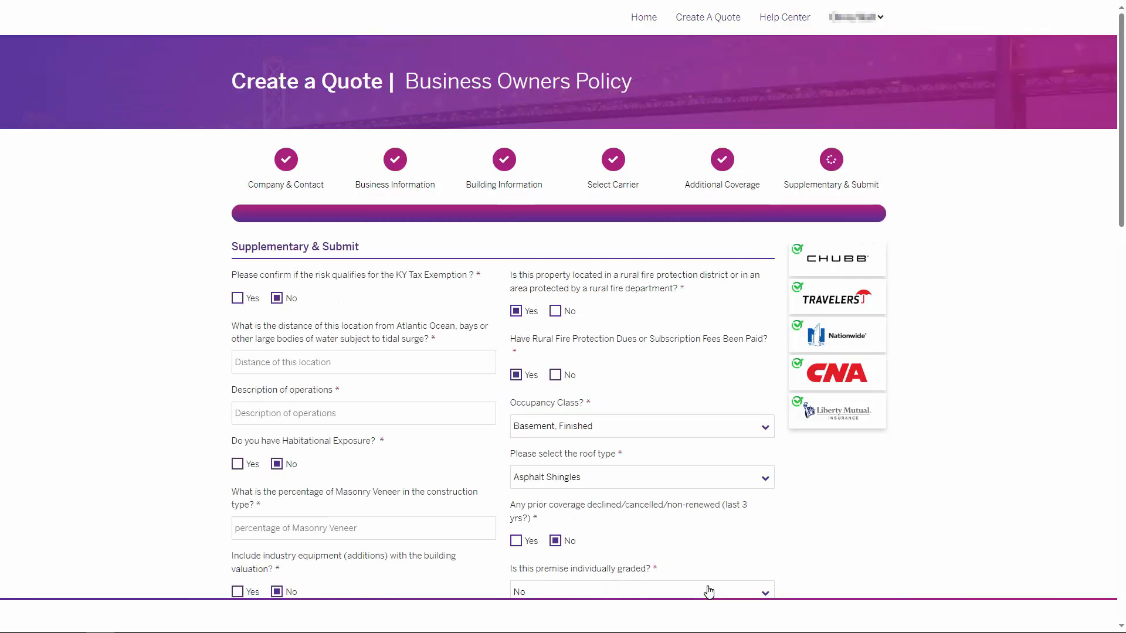
Submit the Business Owners Policy and workers' compensation quote requests, and open the comparative quote.
scroll(709, 593, down, 15)
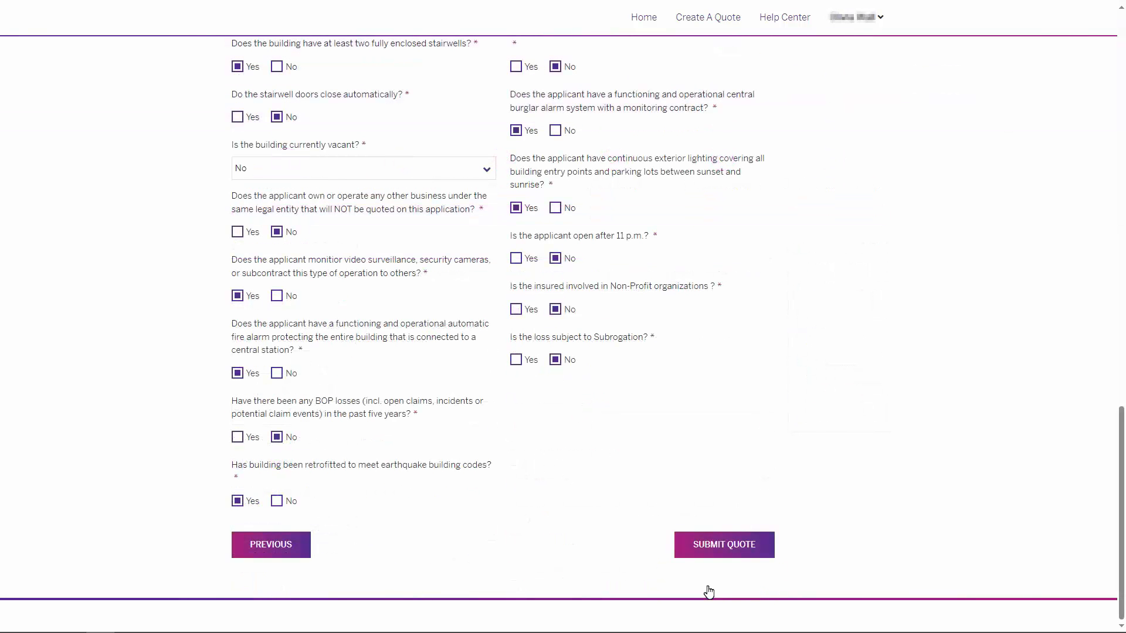
click(729, 548)
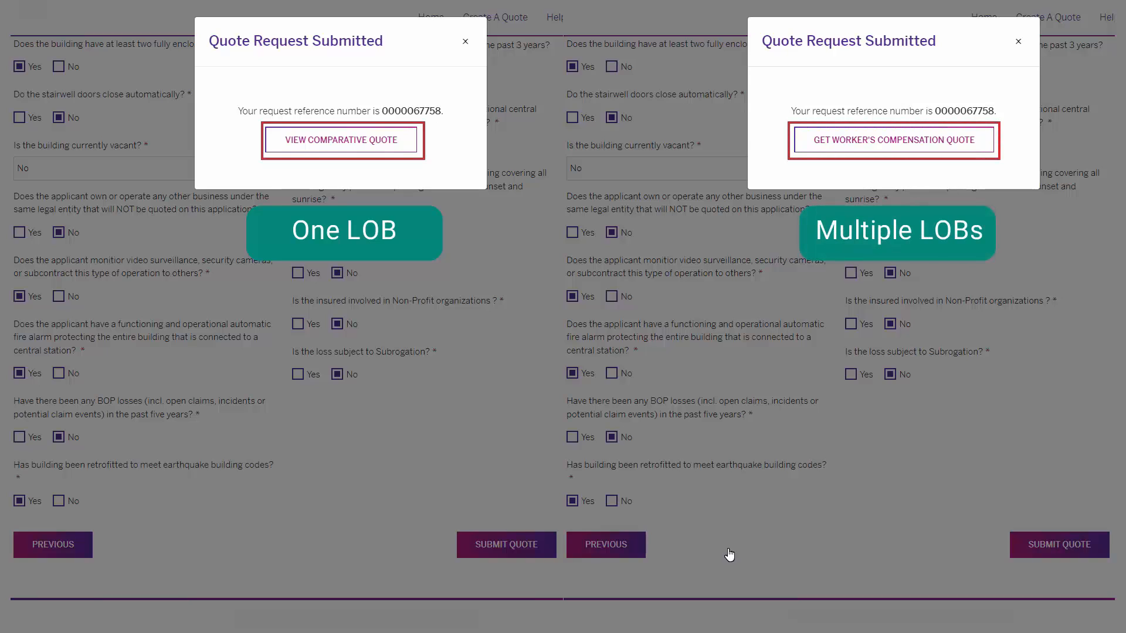
click(884, 141)
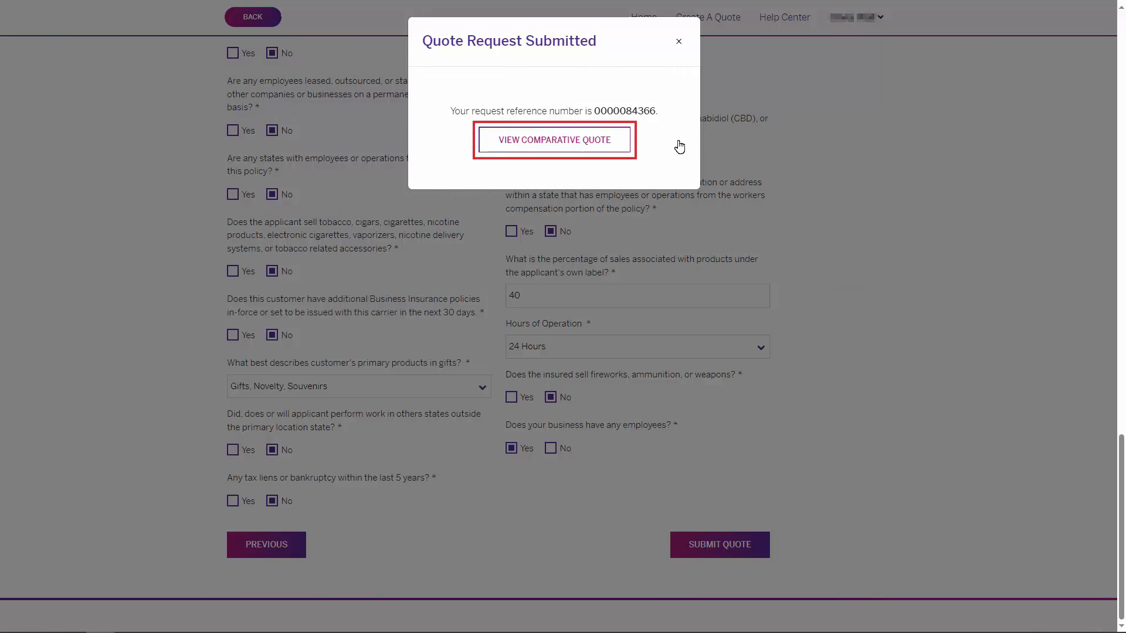
click(541, 140)
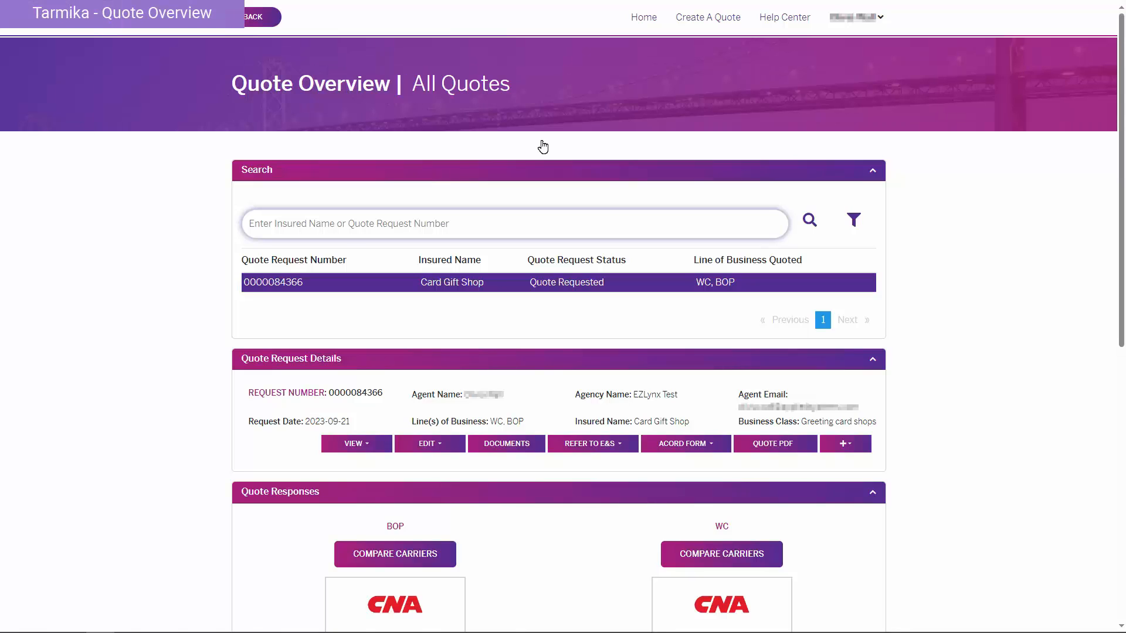
Review the quote request's view and edit options, and open the Travelers workers' compensation response for viewing.
click(367, 447)
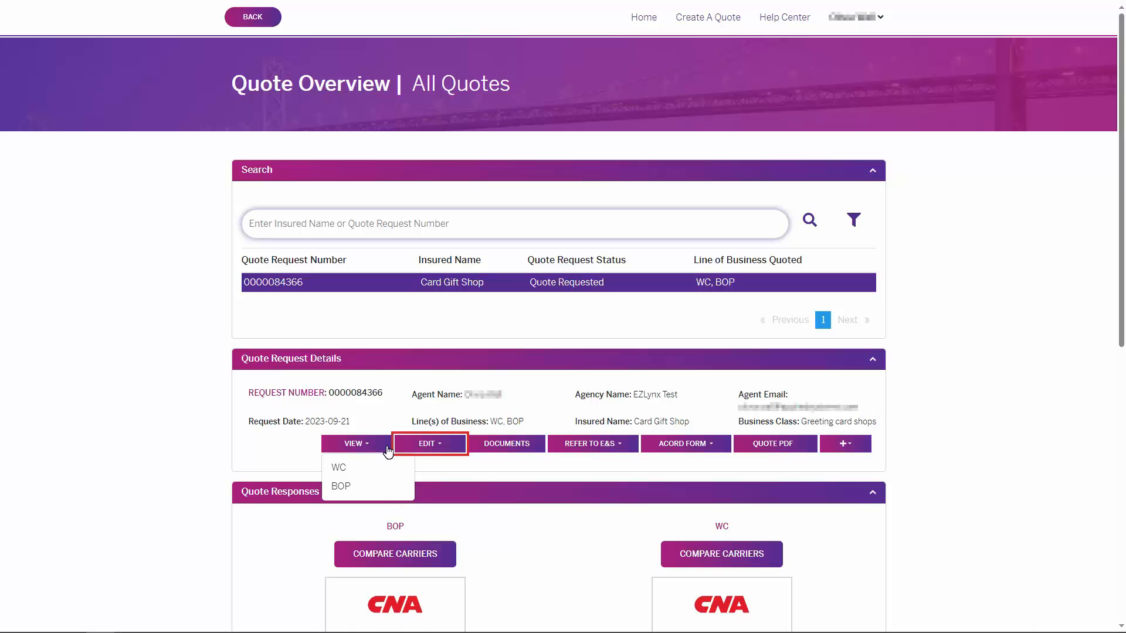
click(441, 447)
click(441, 449)
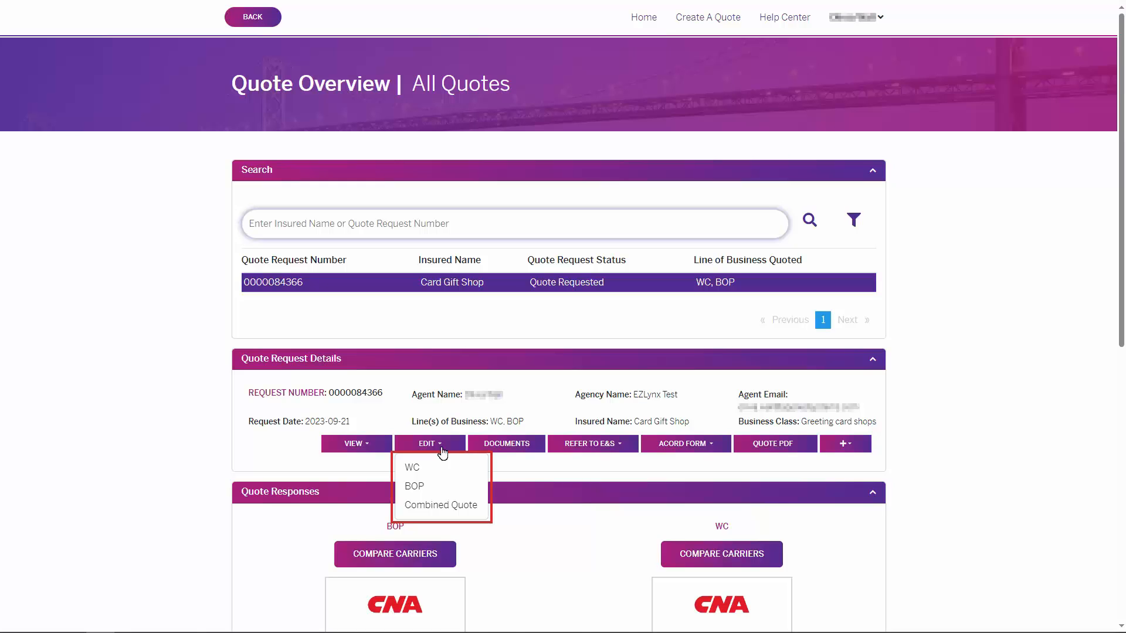
scroll(443, 451, down, 9)
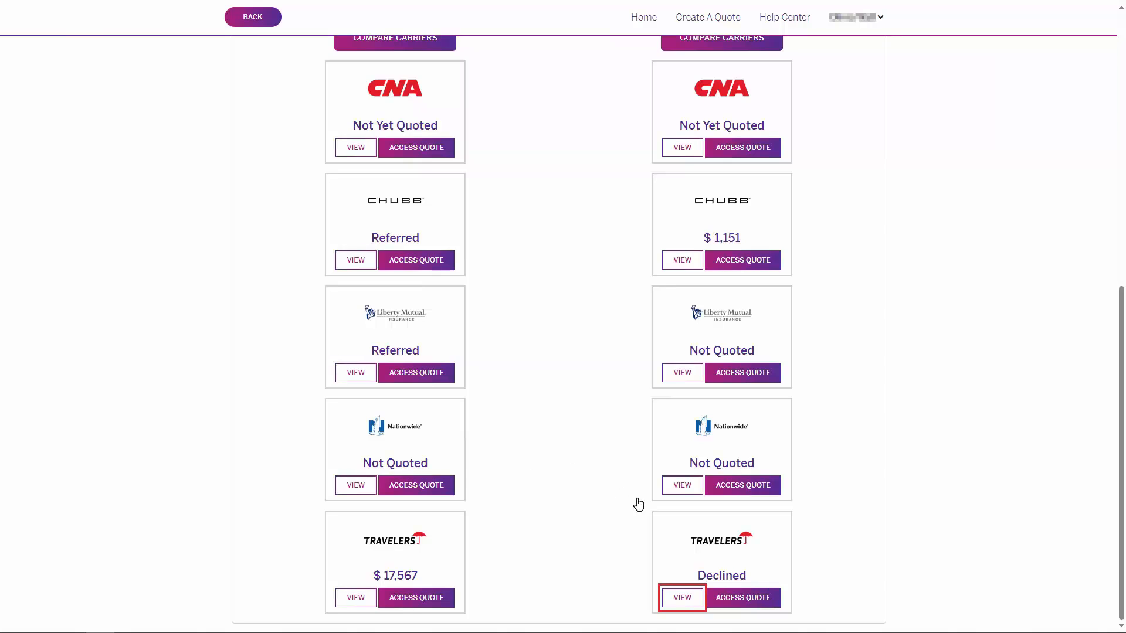
click(683, 598)
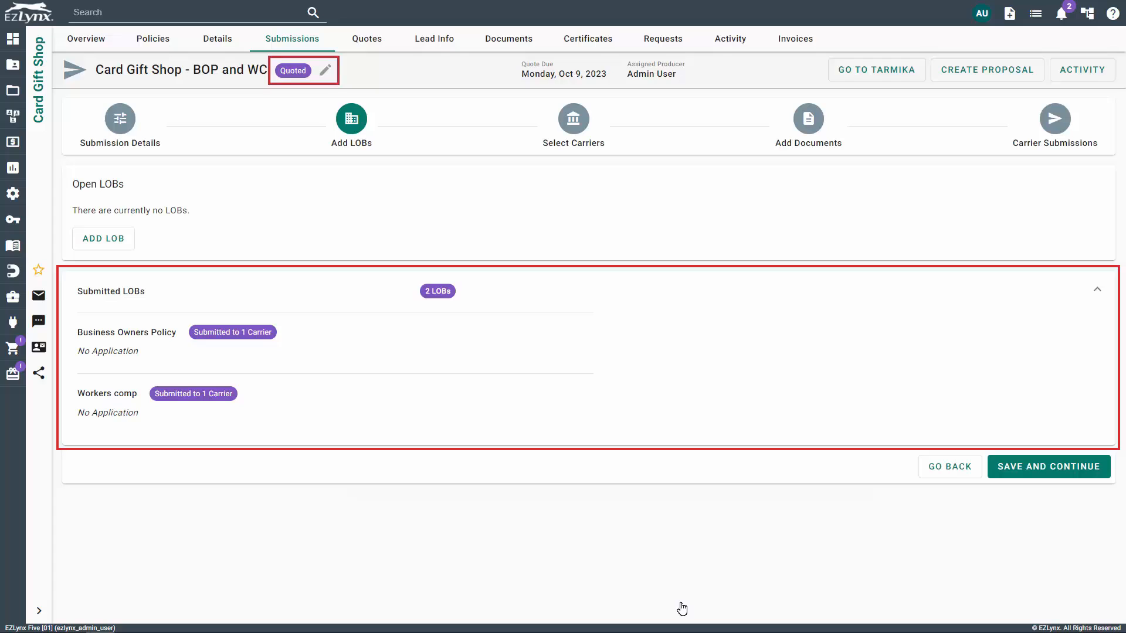
Switch back to EZLynx and check the notifications about the Tarmika quote updates.
click(1060, 14)
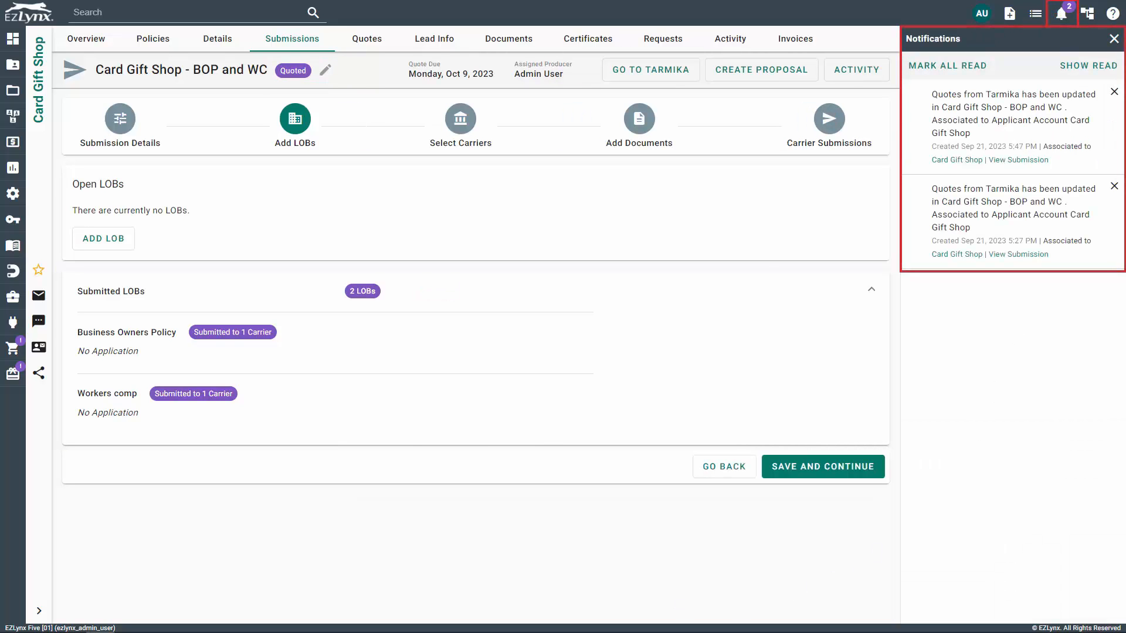
click(1061, 14)
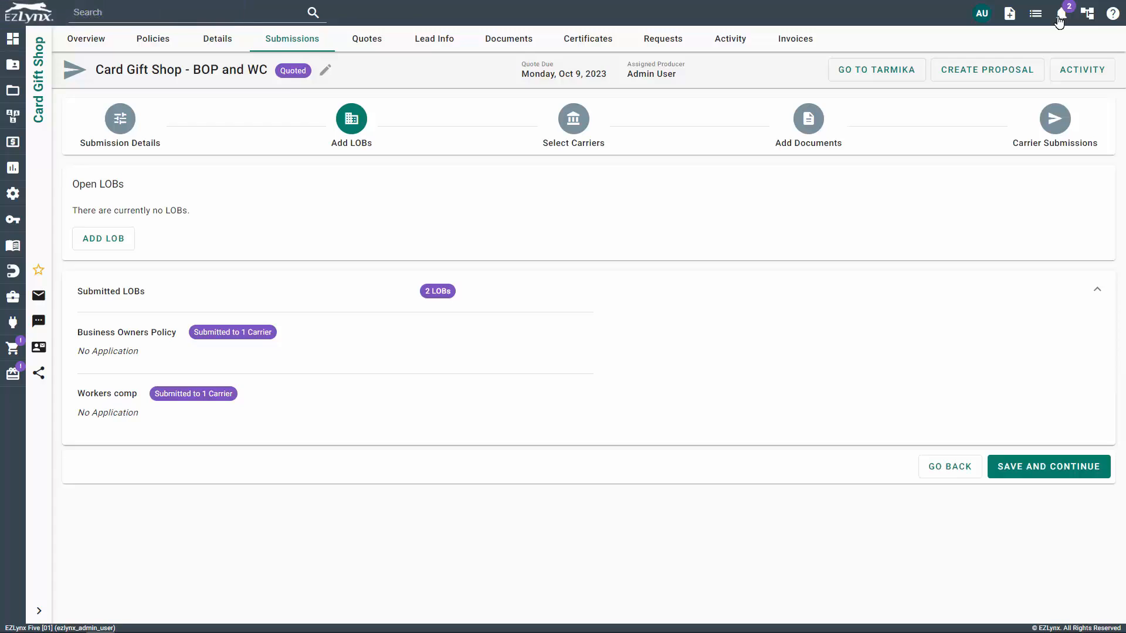
Add Attune Insurance to the submission's selected carriers and continue past the documents stage to the carrier submissions.
click(1036, 470)
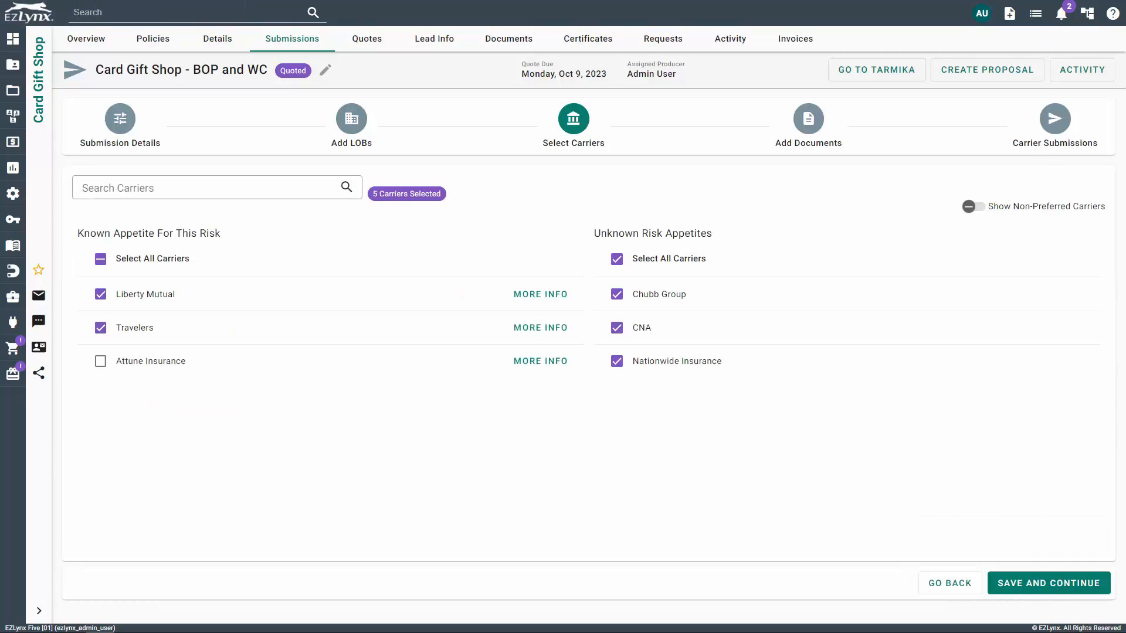
click(101, 361)
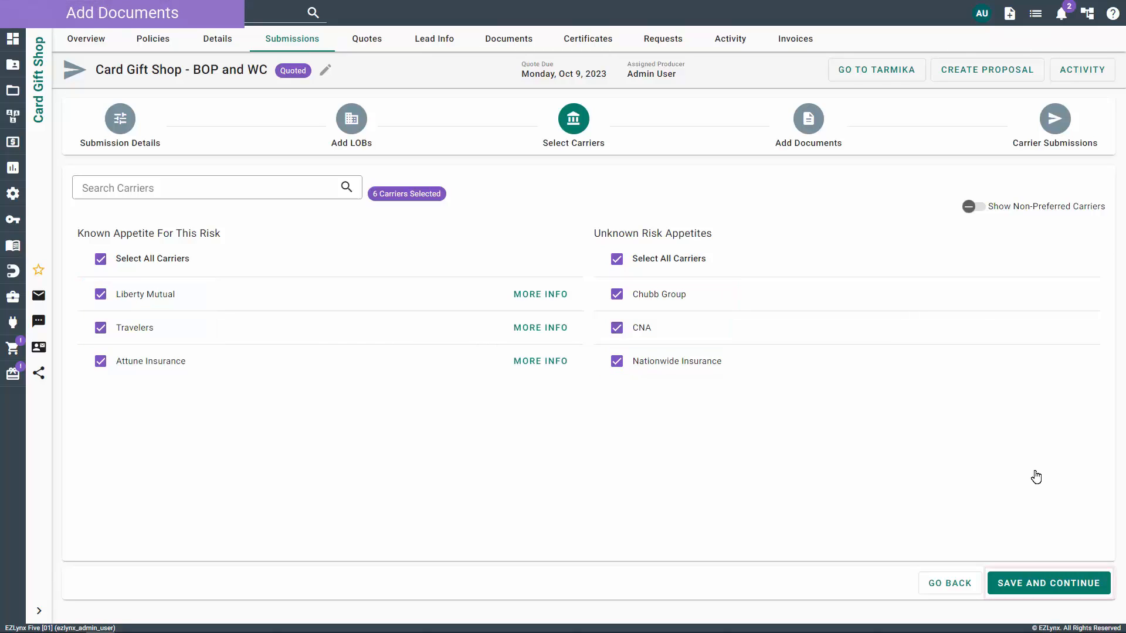
click(1024, 592)
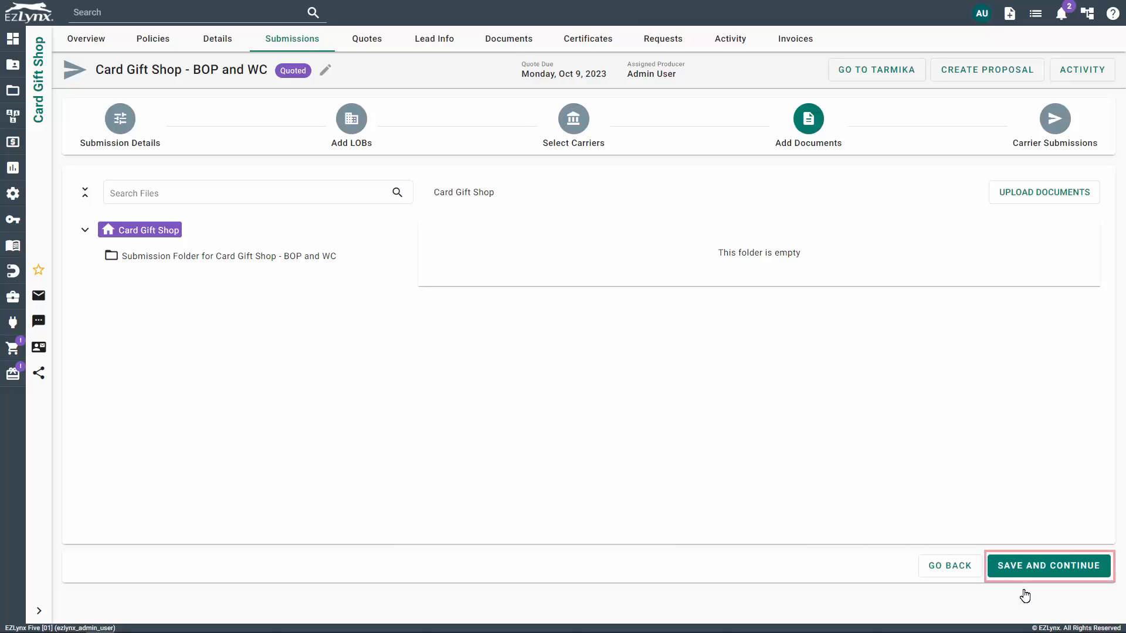
click(1035, 578)
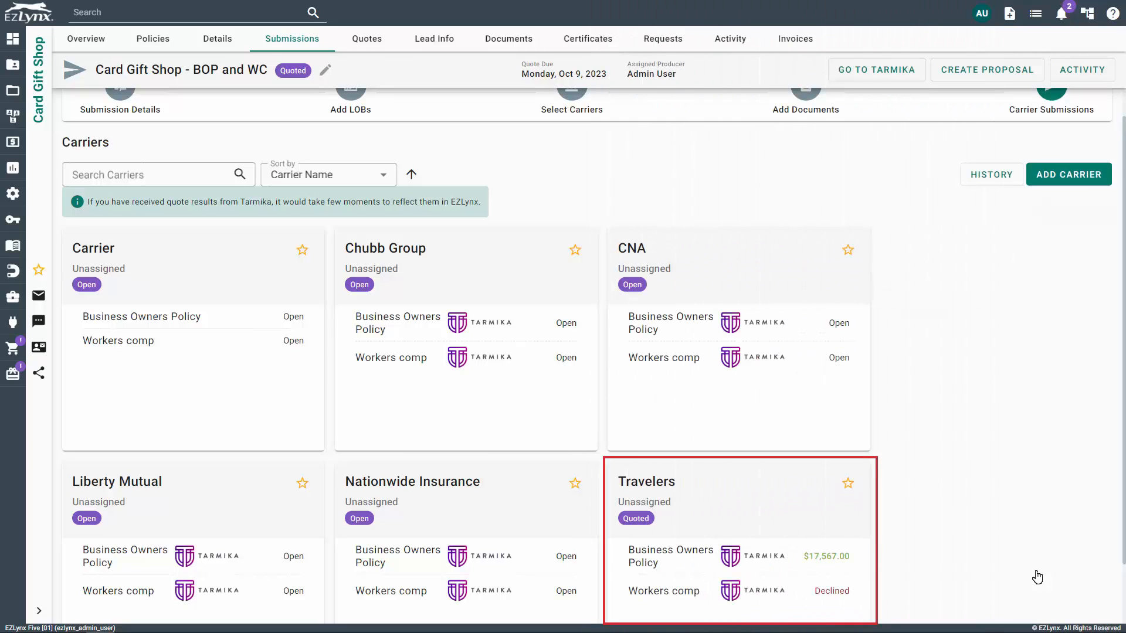
Open the Travelers carrier submission and expand its Workers comp line to see the decline details.
click(667, 520)
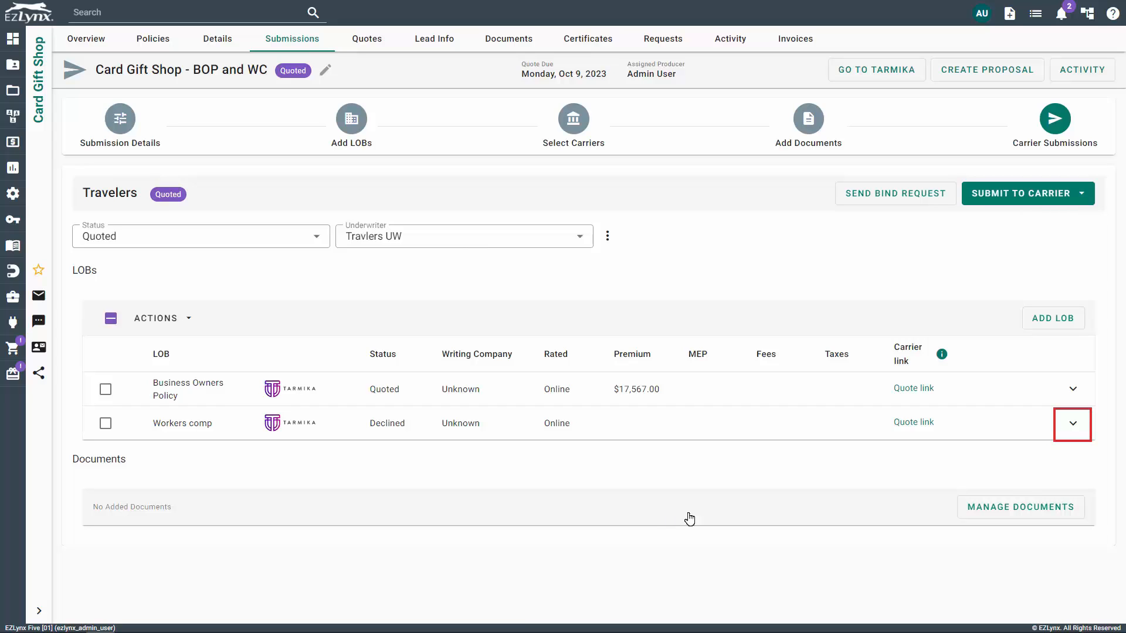
click(1073, 424)
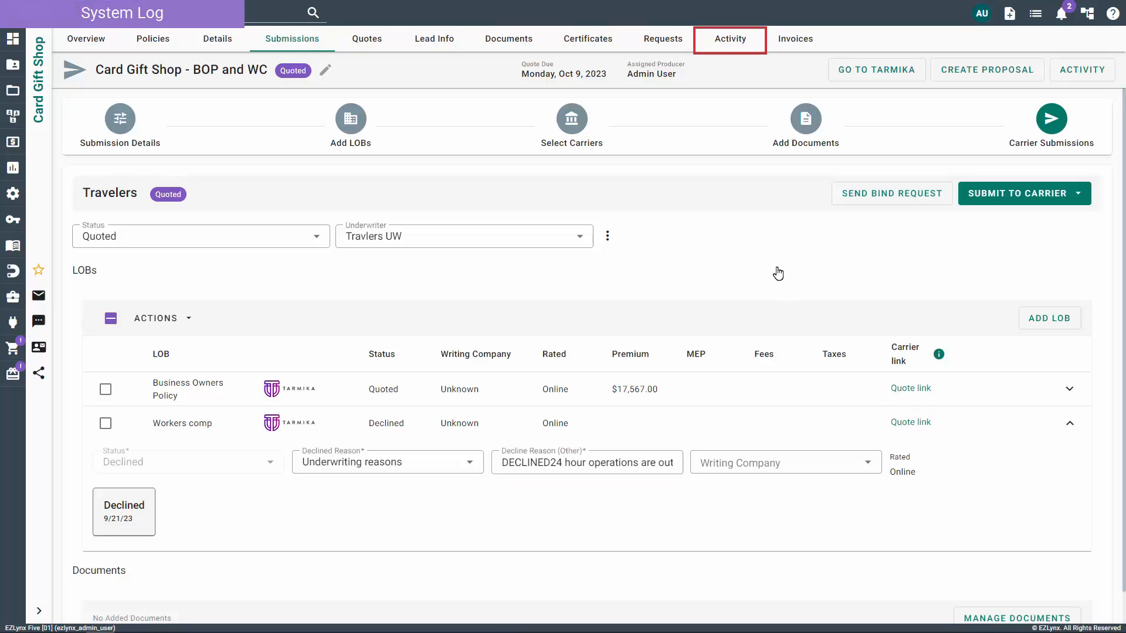
Review the account's activity System Log and expand the Card Gift Shop submission's entry among the account quotes.
click(733, 44)
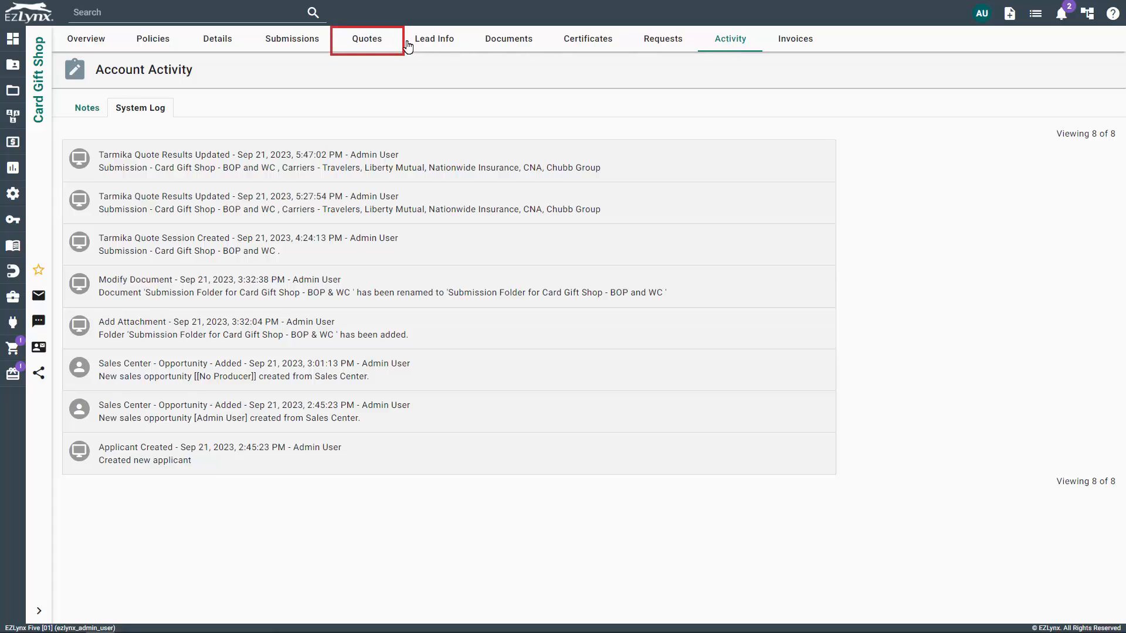
click(367, 47)
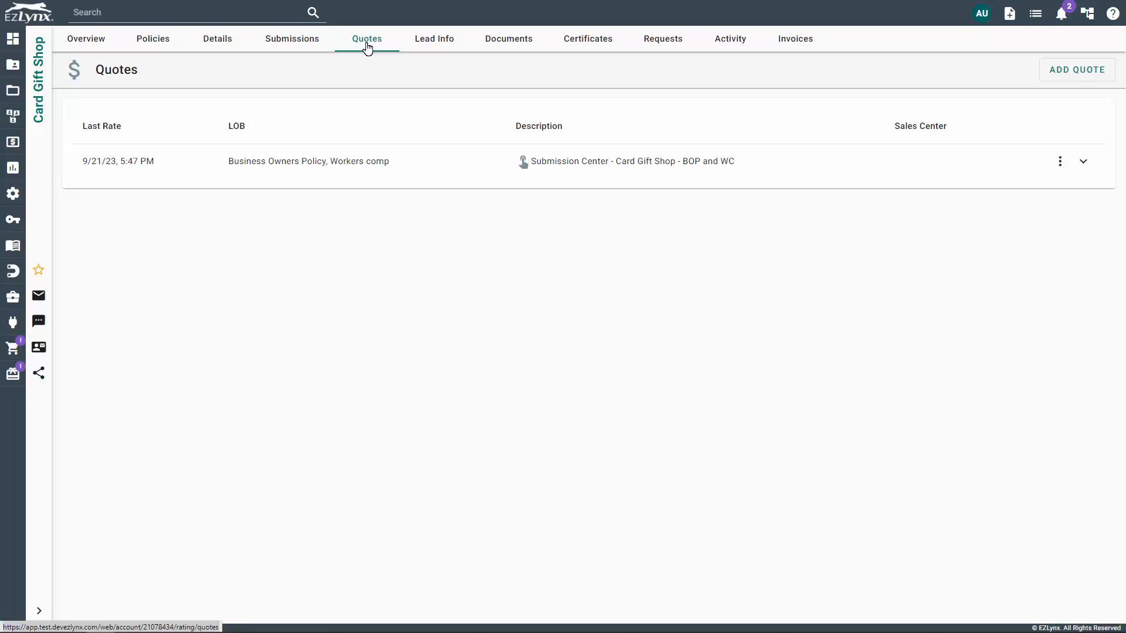
click(1083, 165)
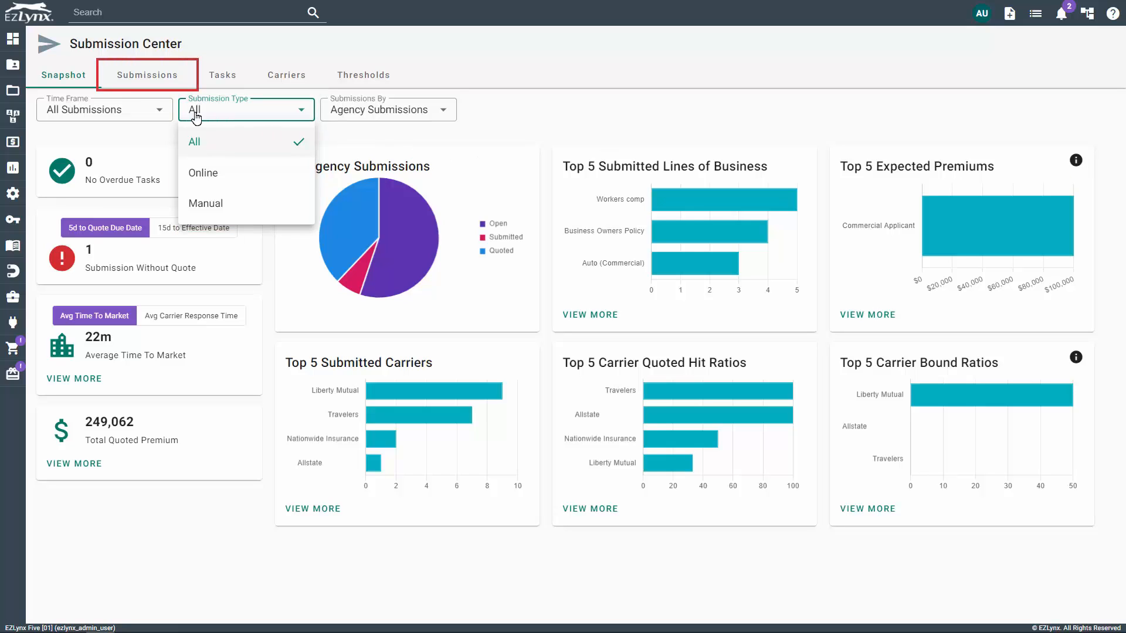
Show the list of all agency submissions in the Submission Center.
click(146, 81)
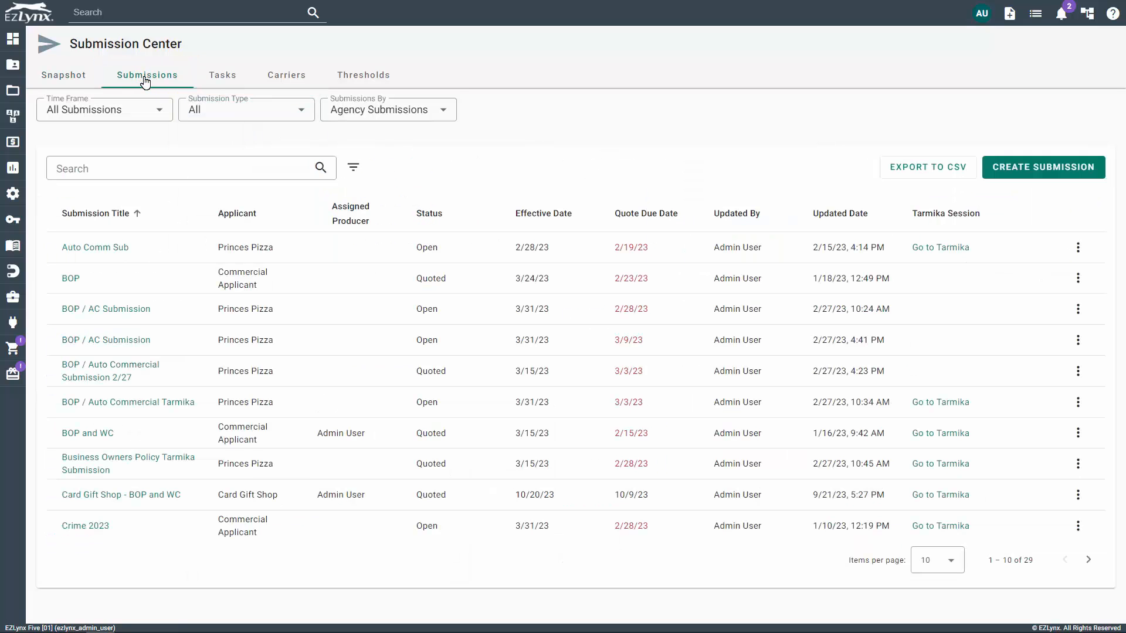